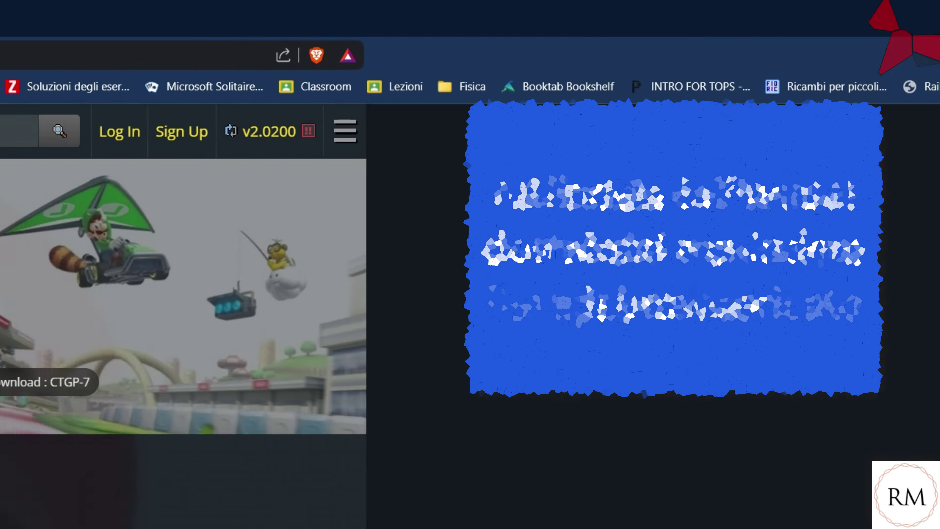
Step: Extract the ctgp-7_for_console_and_citra_windows_installer ZIP archive on the desktop to its default destination folder
click(922, 25)
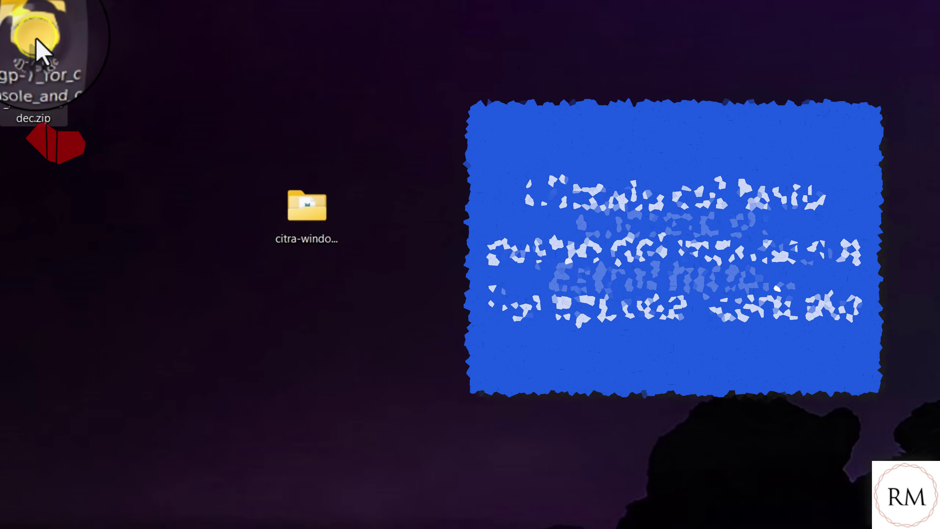
right_click(38, 45)
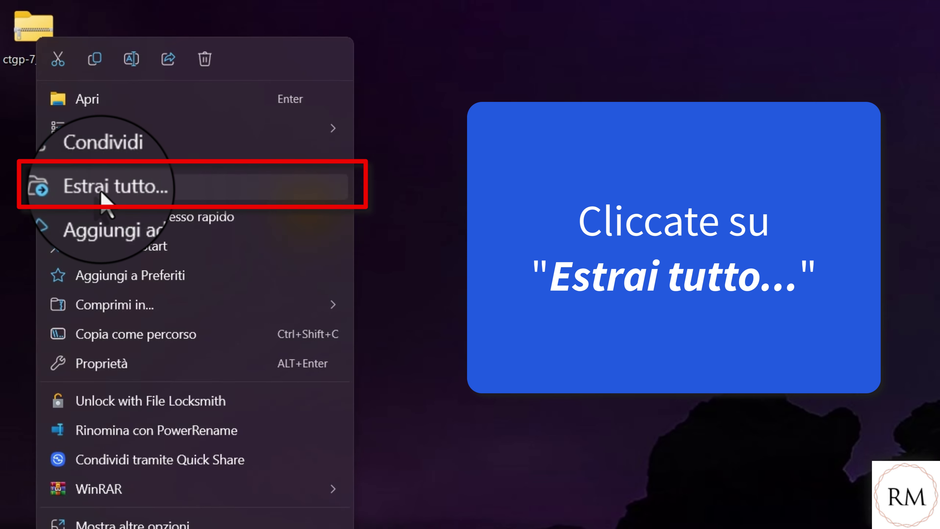
click(103, 194)
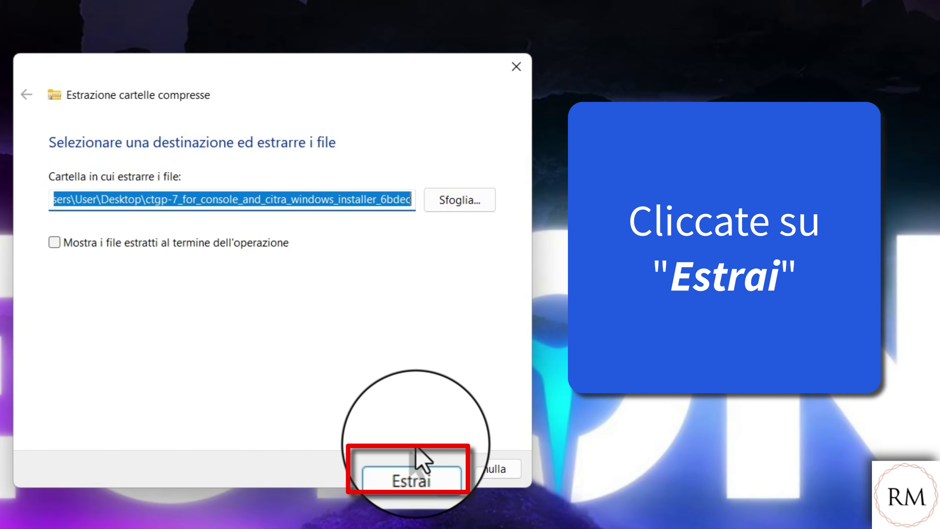
click(418, 466)
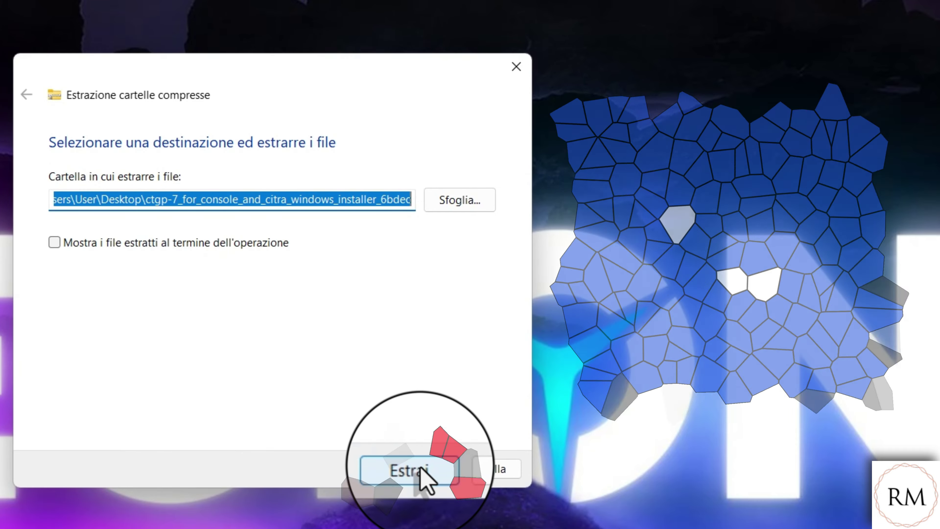
click(421, 471)
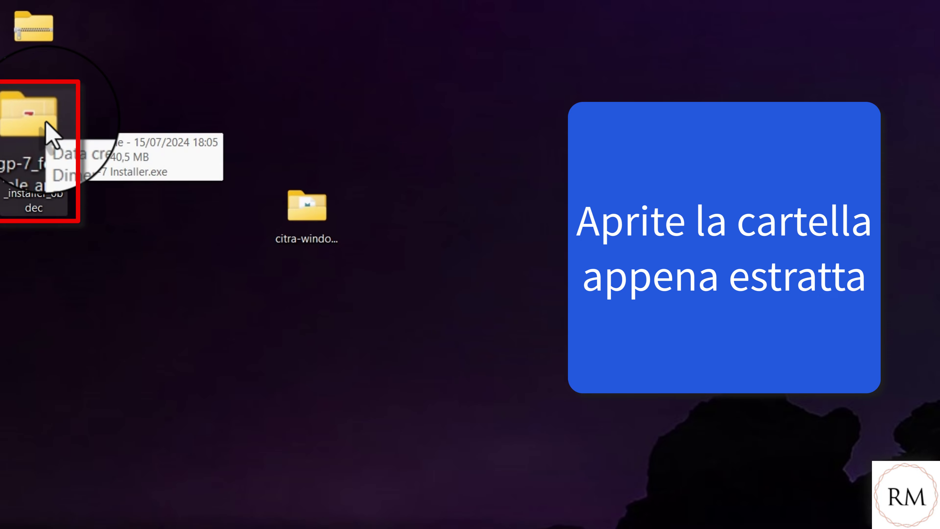
Step: Run CTGP-7 Installer.exe from the extracted folder despite the SmartScreen block and install CTGP-7 into Citra's sdmc folder
double_click(52, 135)
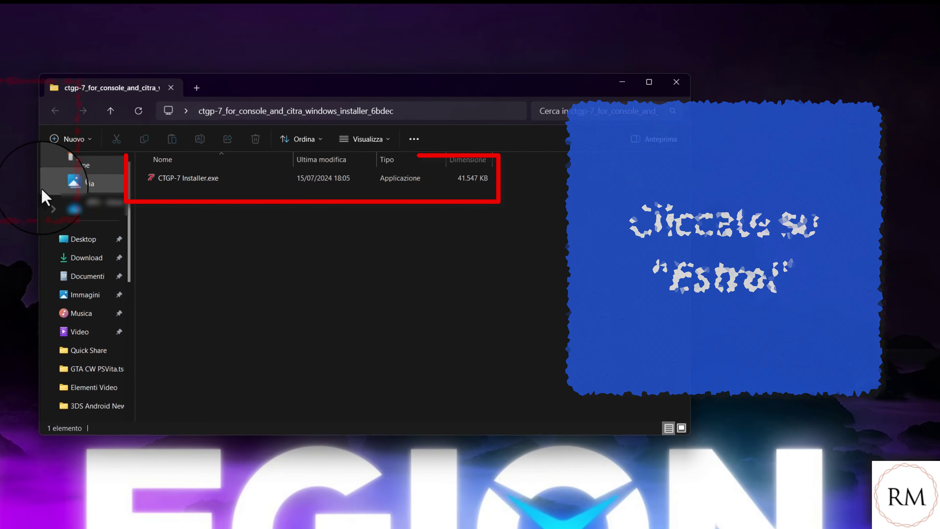
click(176, 178)
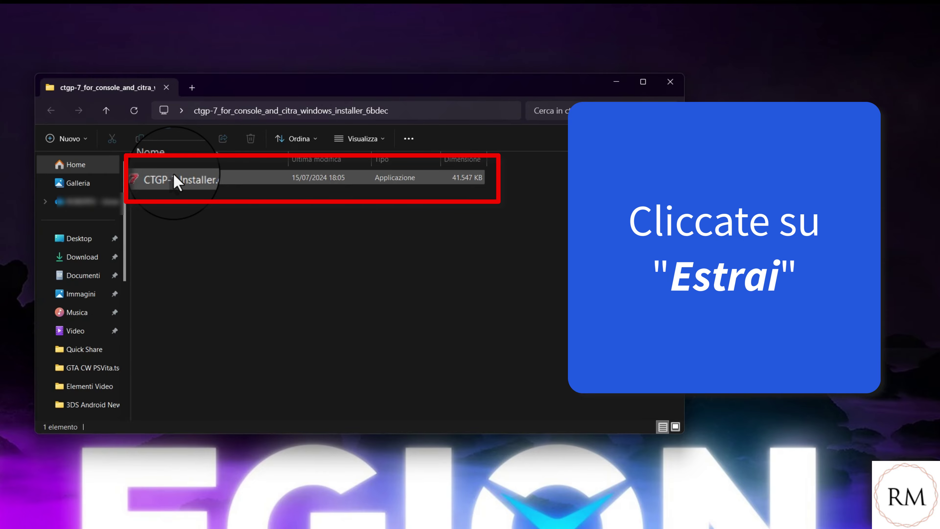
double_click(176, 181)
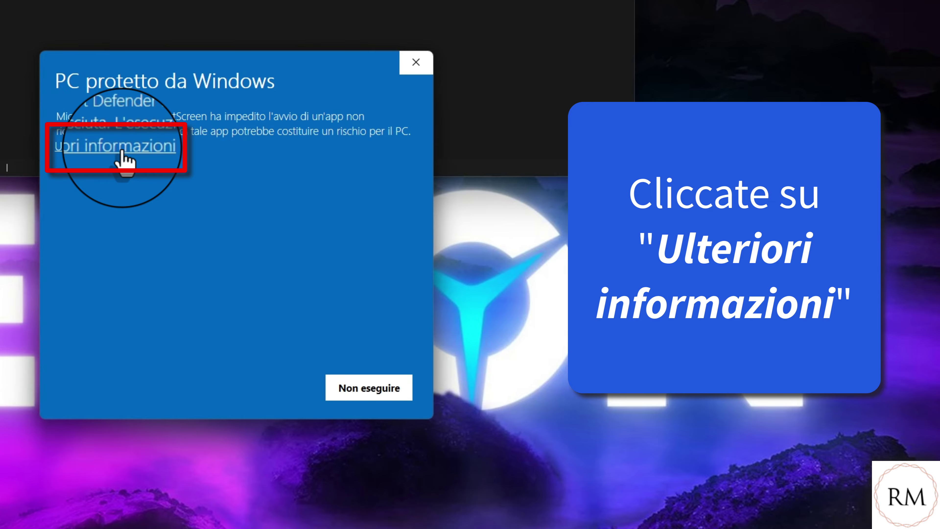
click(123, 151)
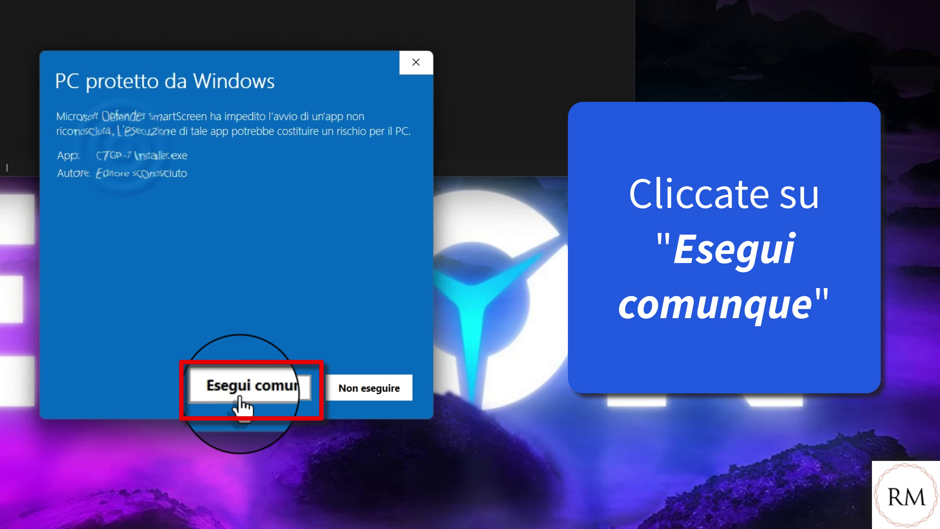
click(240, 402)
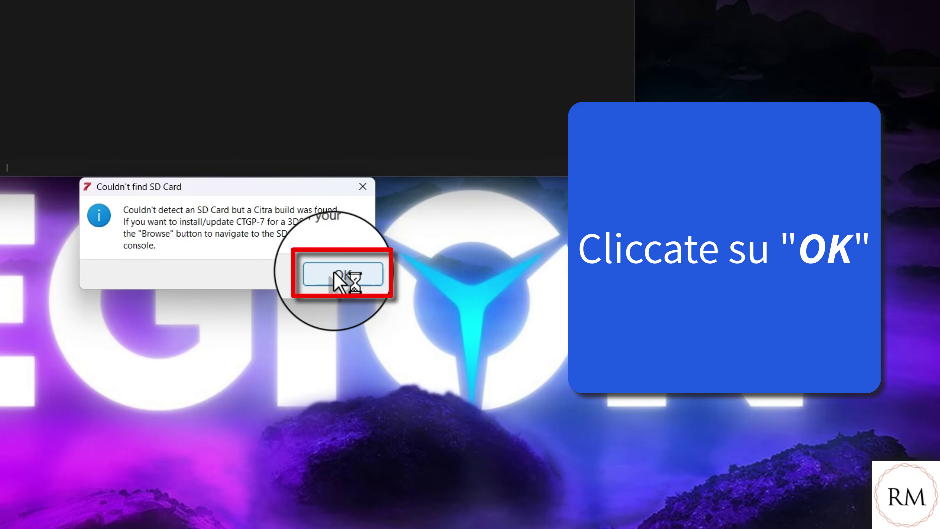
click(338, 282)
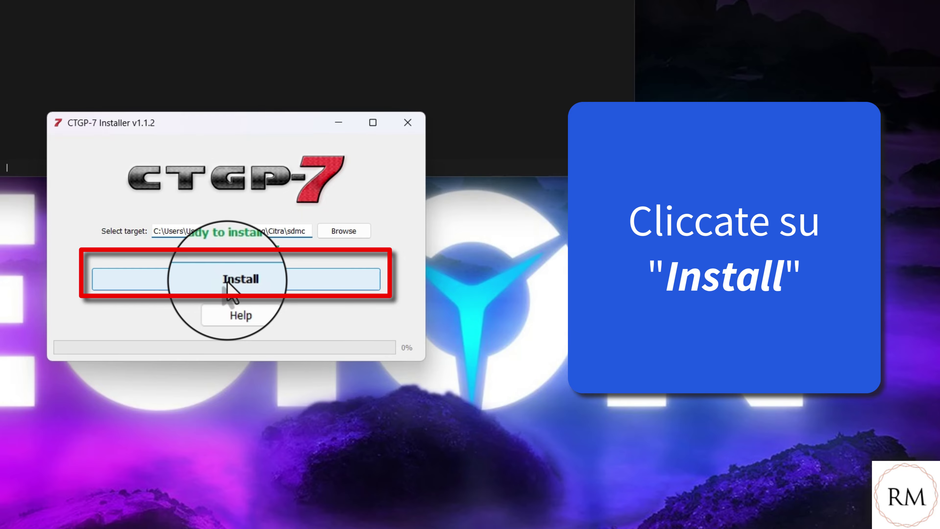
click(227, 283)
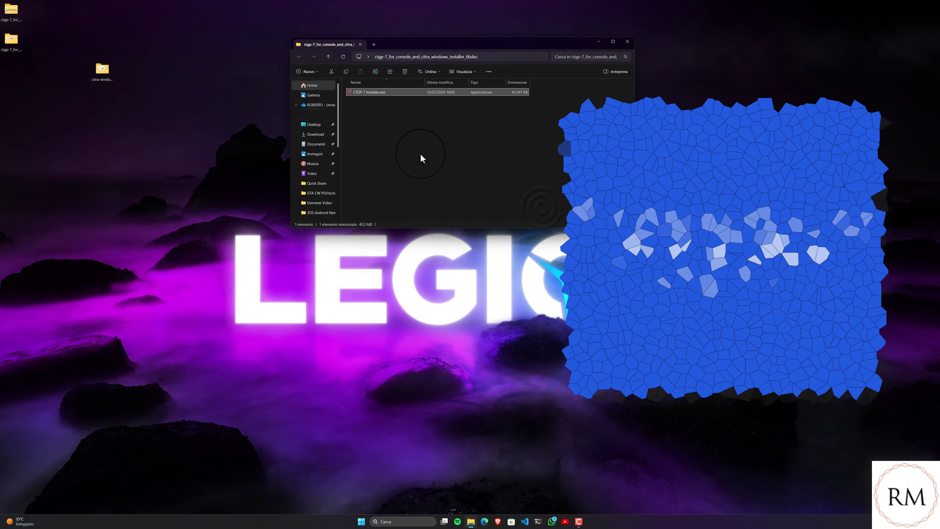
Step: Launch Citra from the citra-windows-msvc folder on the desktop and open the file selection for installing a CIA
double_click(99, 68)
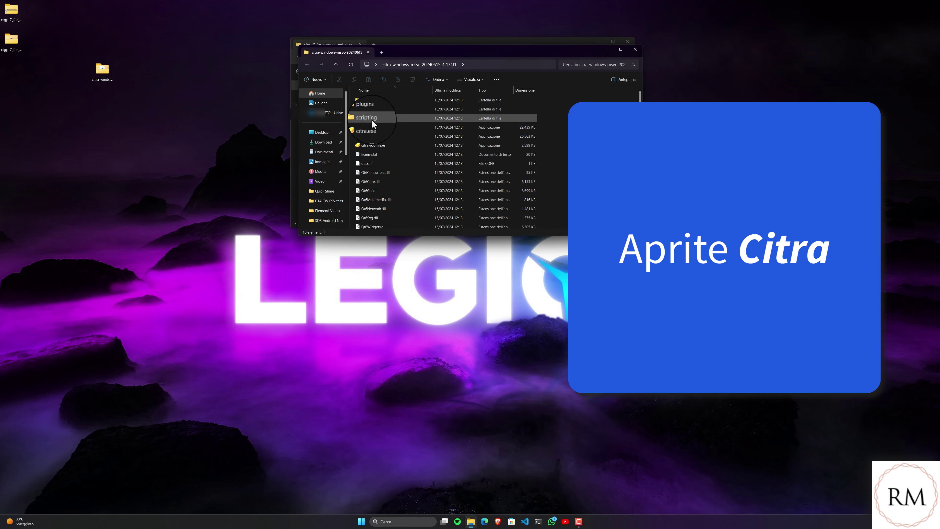
double_click(371, 136)
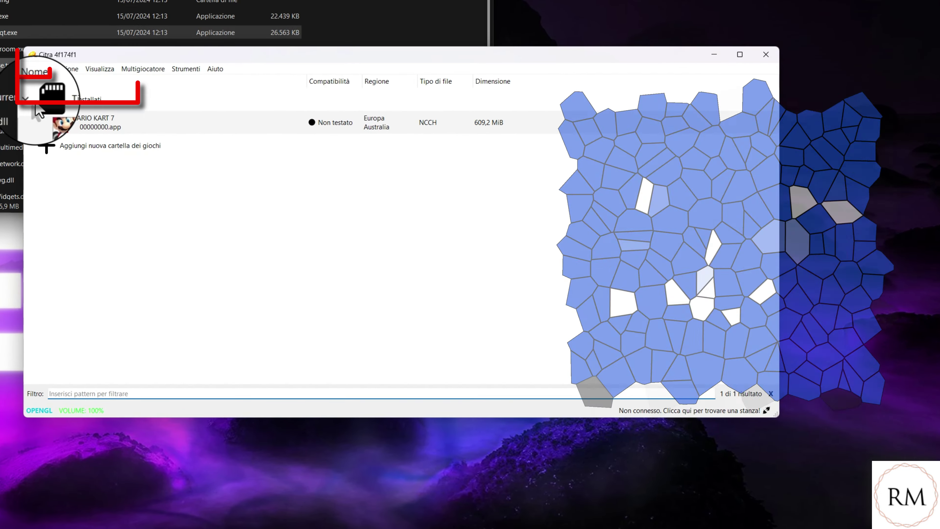
click(33, 69)
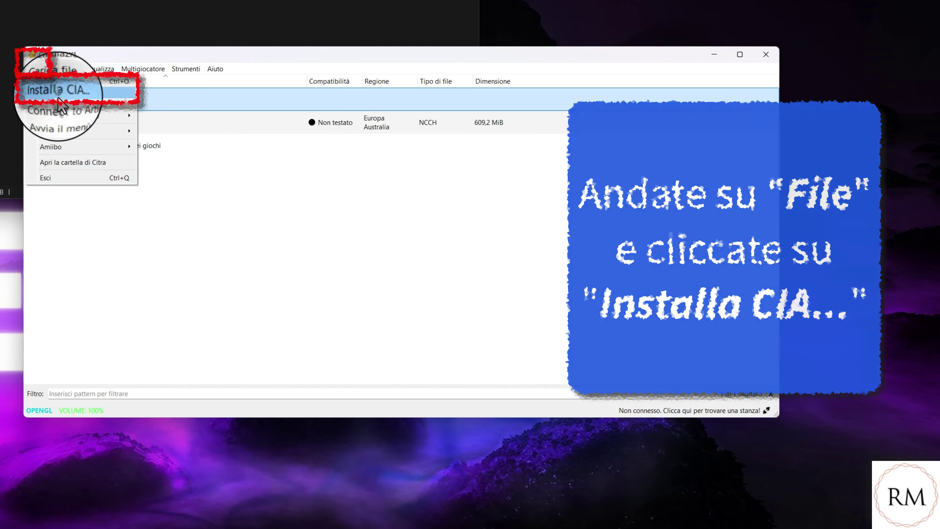
click(59, 95)
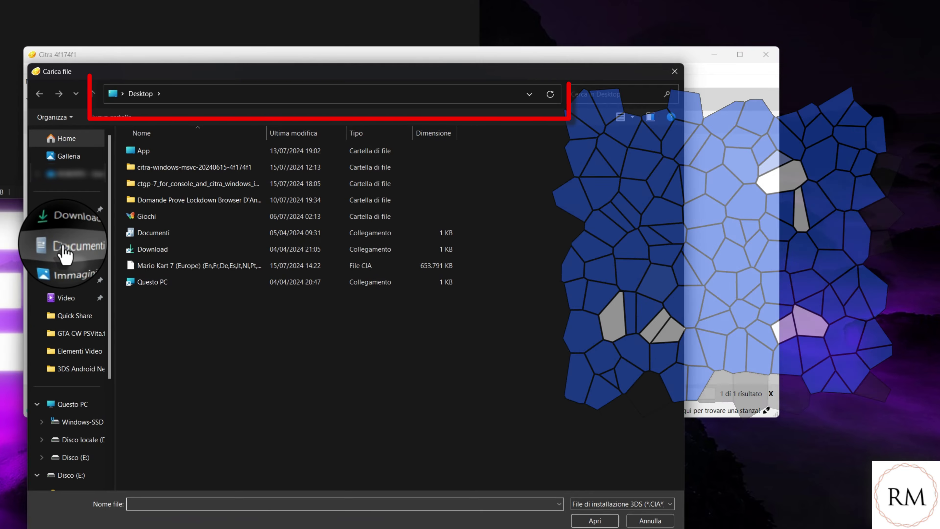
Step: Go to the %appdata% location in the file selection dialog
click(65, 251)
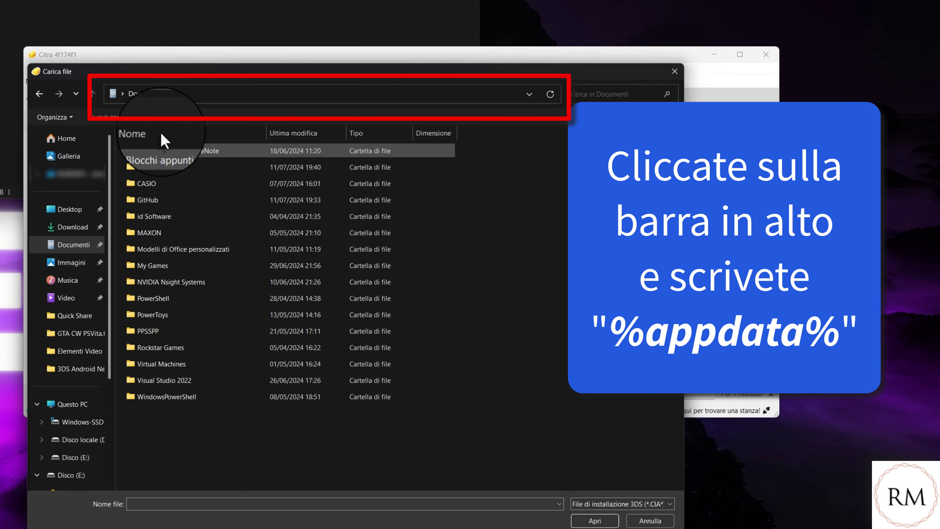
click(184, 99)
text(%appda)
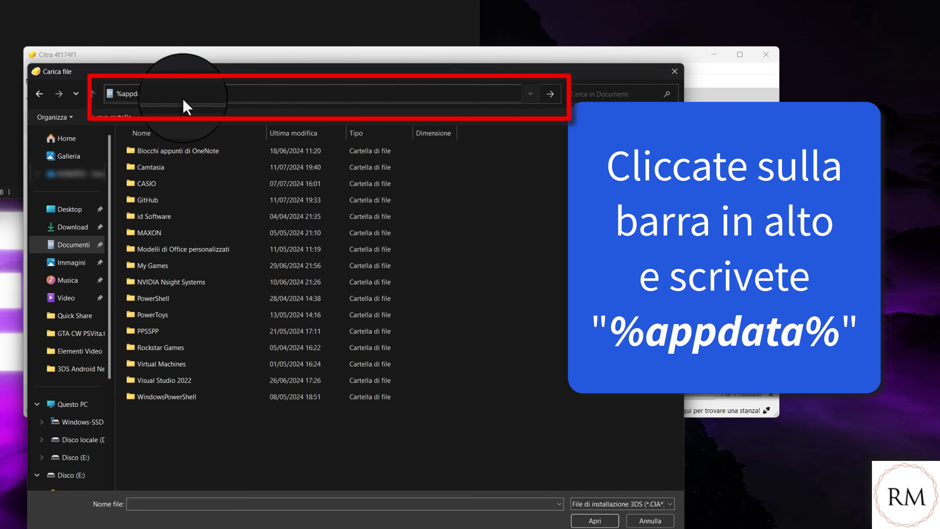
text(ta%)
key(Return)
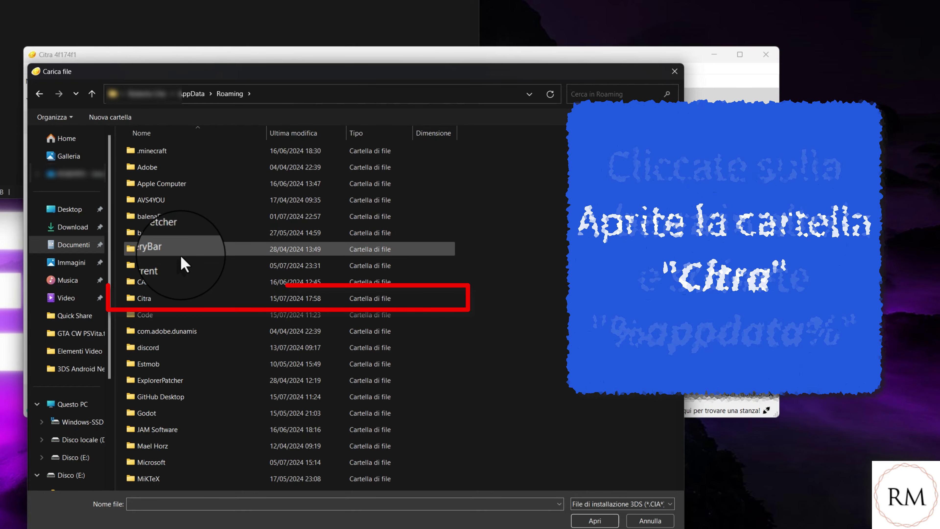
Step: Install the CIA file found in the Citra, sdmc, CTGP-7, cia folder path
double_click(156, 303)
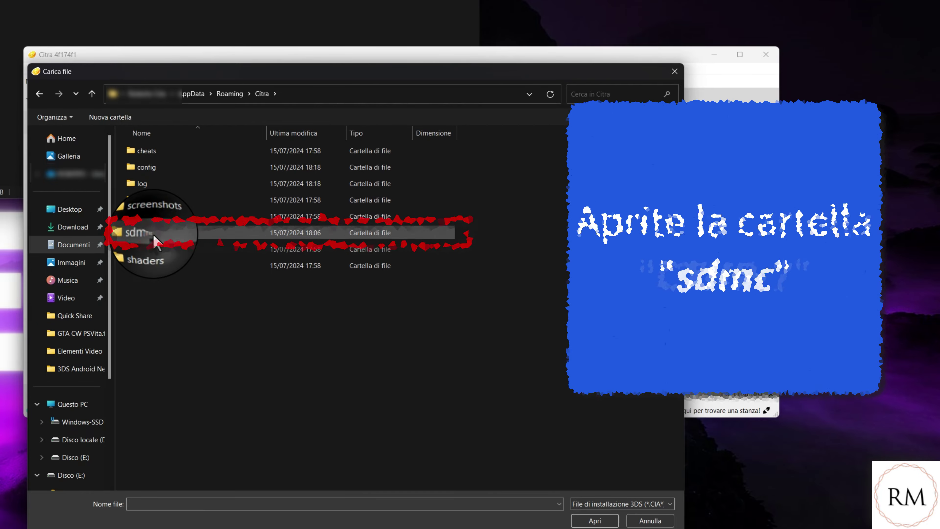
double_click(154, 236)
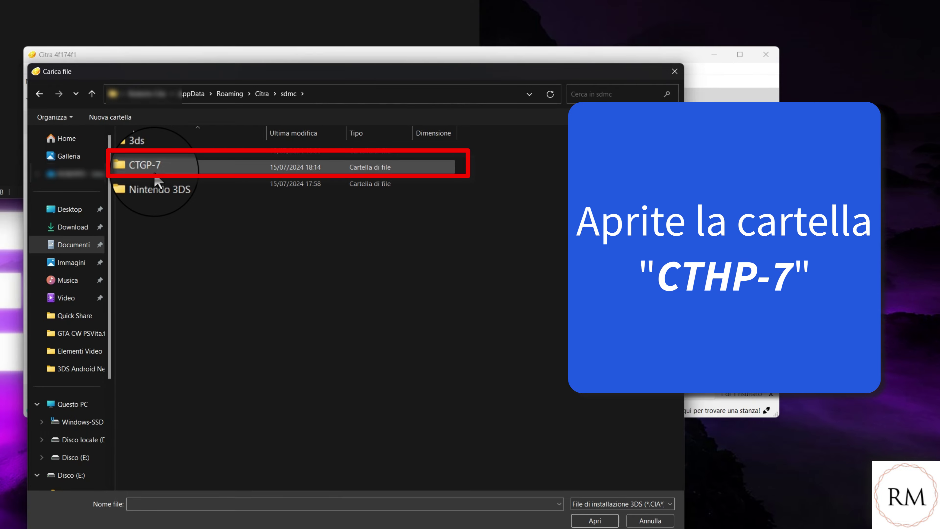
double_click(155, 174)
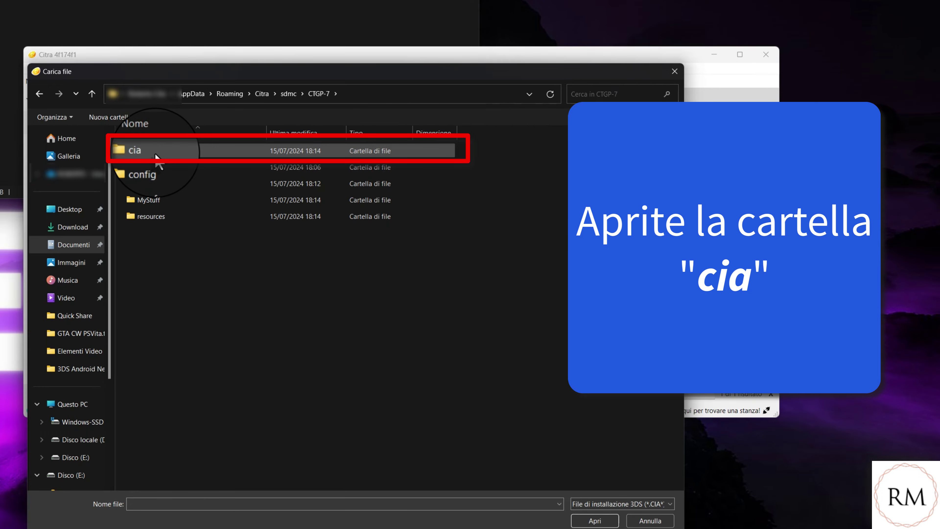
double_click(155, 153)
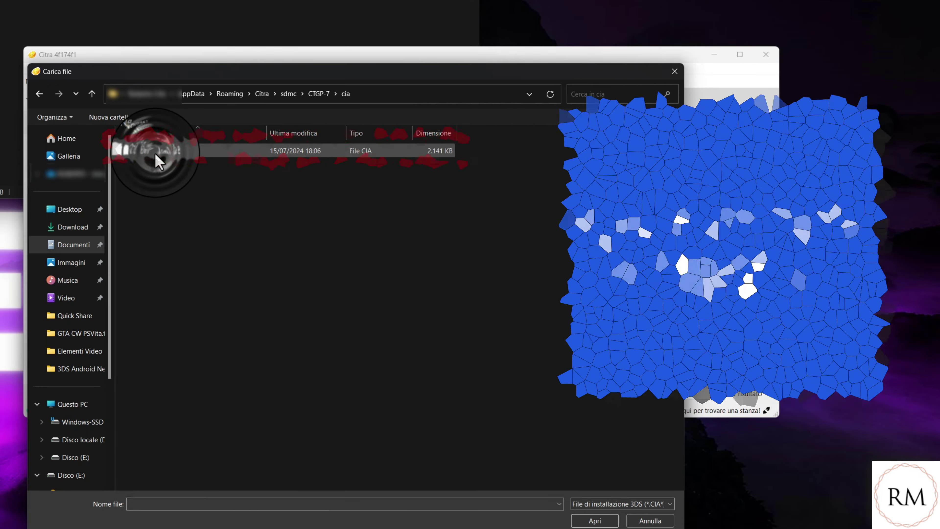
click(155, 153)
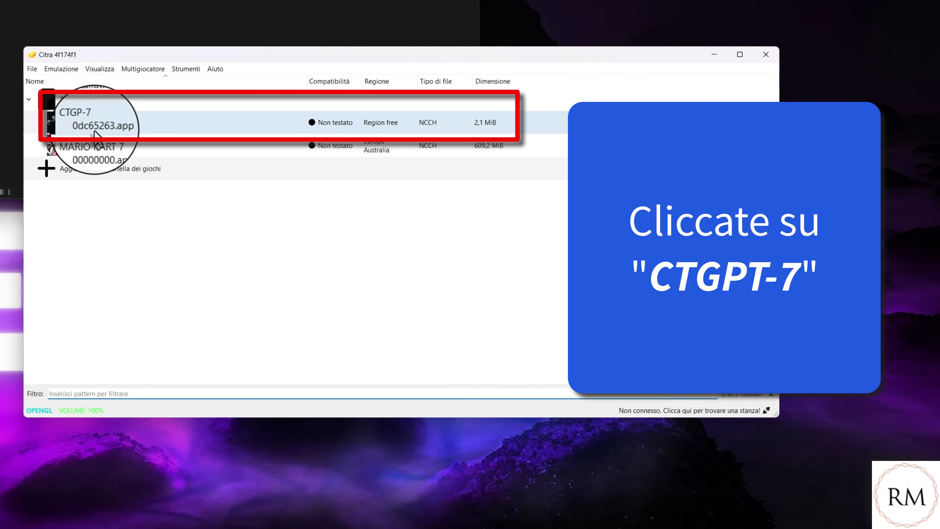
Step: Start CTGP-7 from the installed titles and launch it with the digital EUR version 1.2 game
double_click(94, 131)
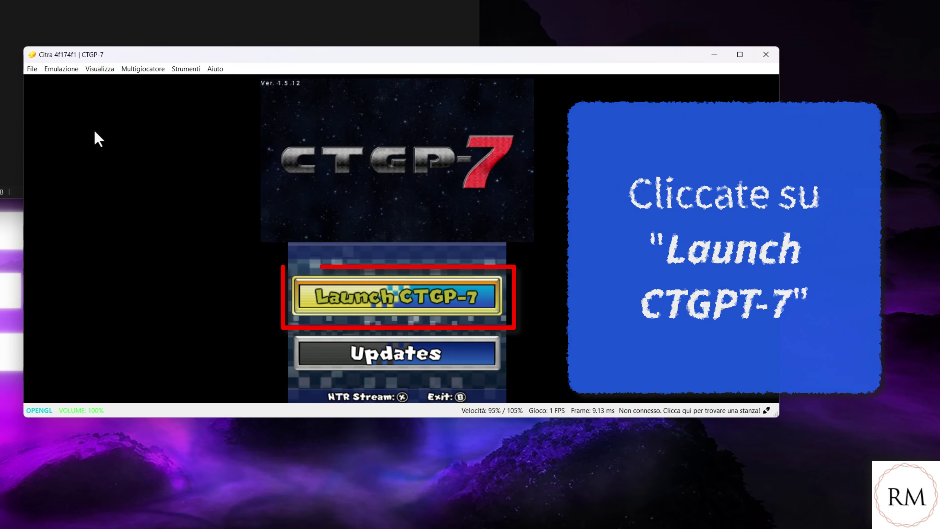
click(358, 303)
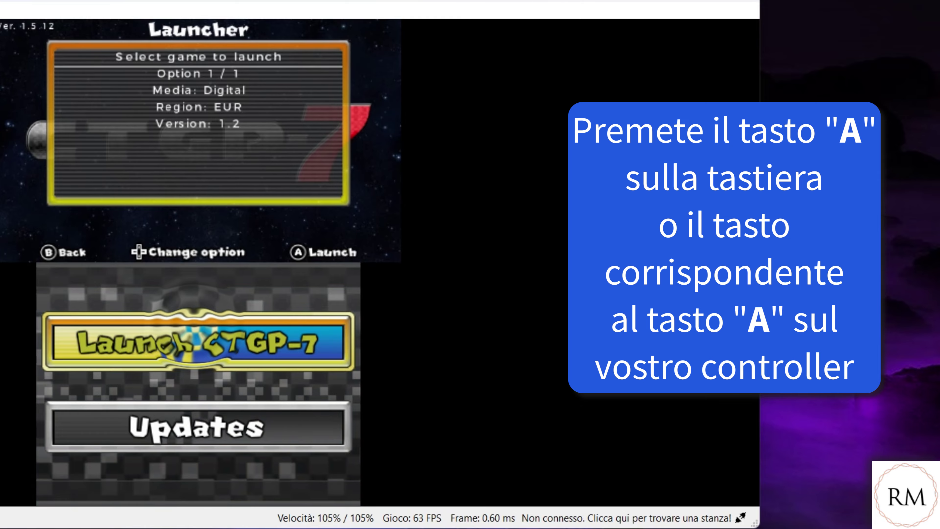
key(a)
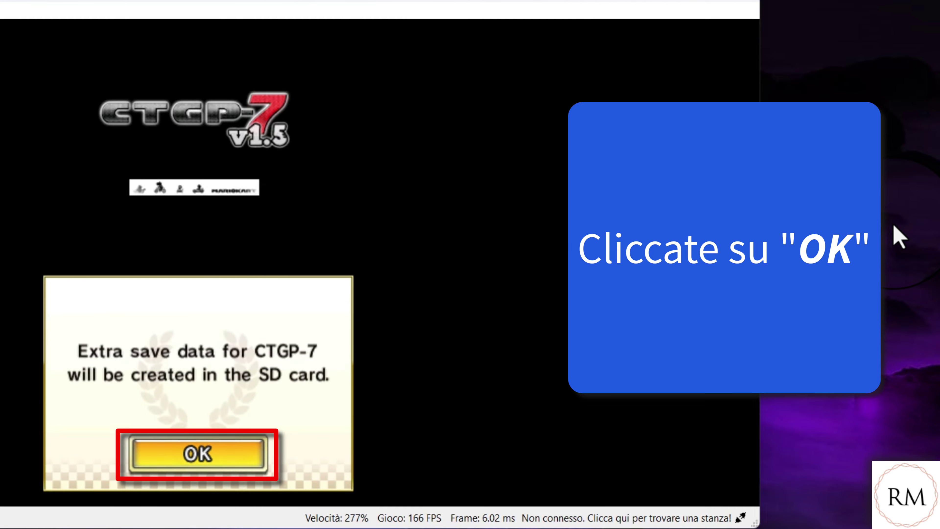
Step: Accept the creation of CTGP-7 extra save data and dismiss the notice about missing Mii characters
key(a)
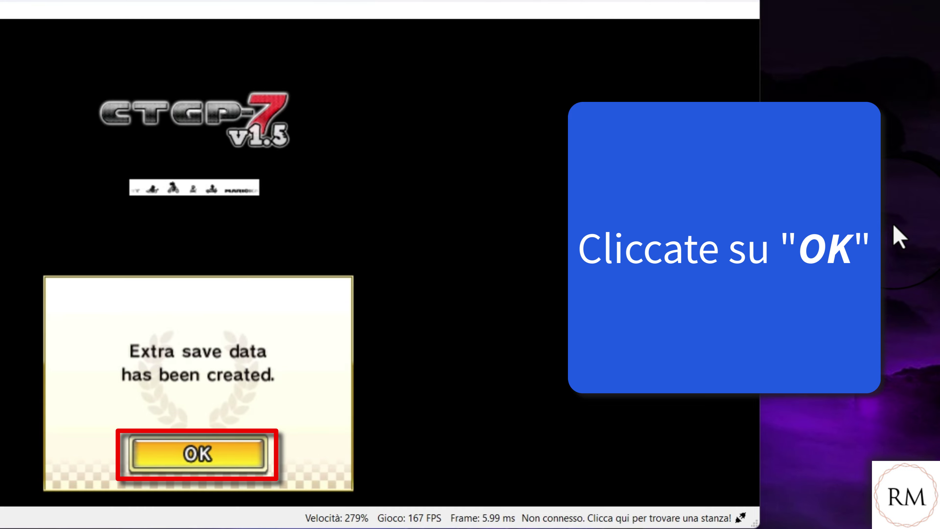
key(a)
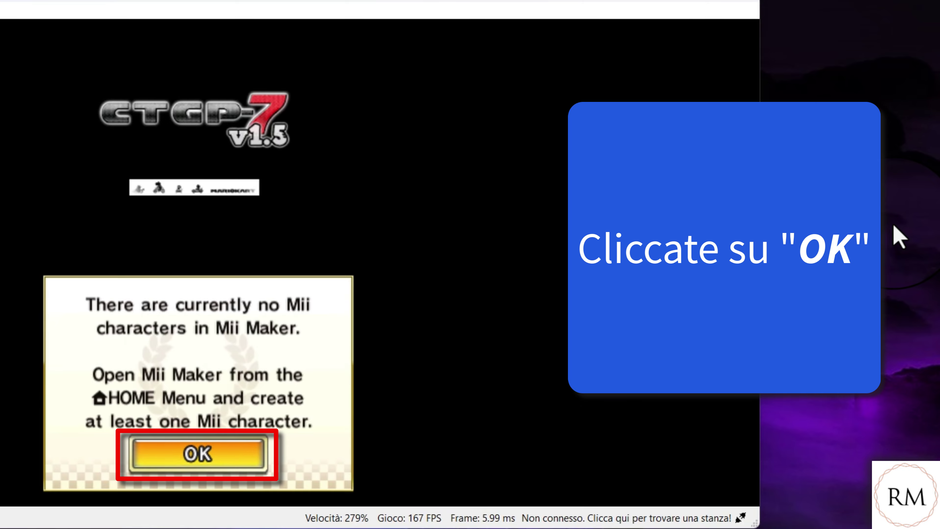
key(a)
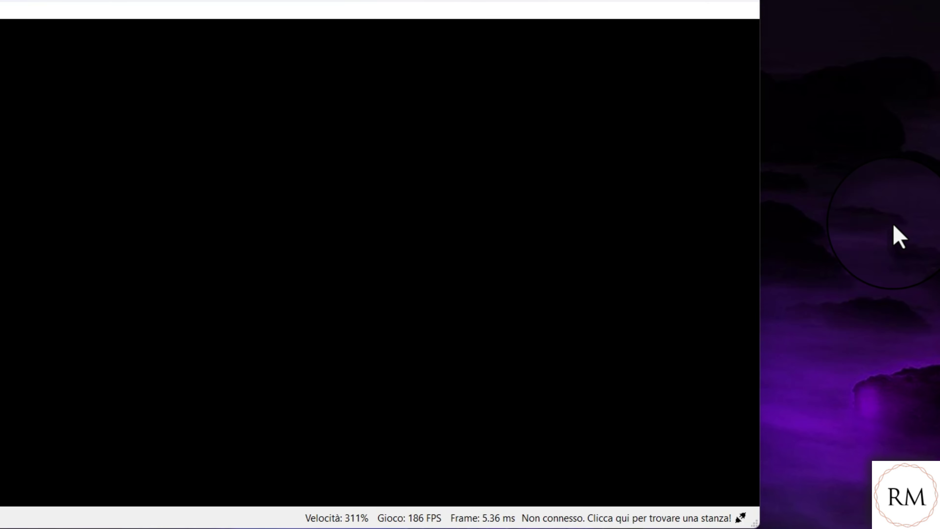